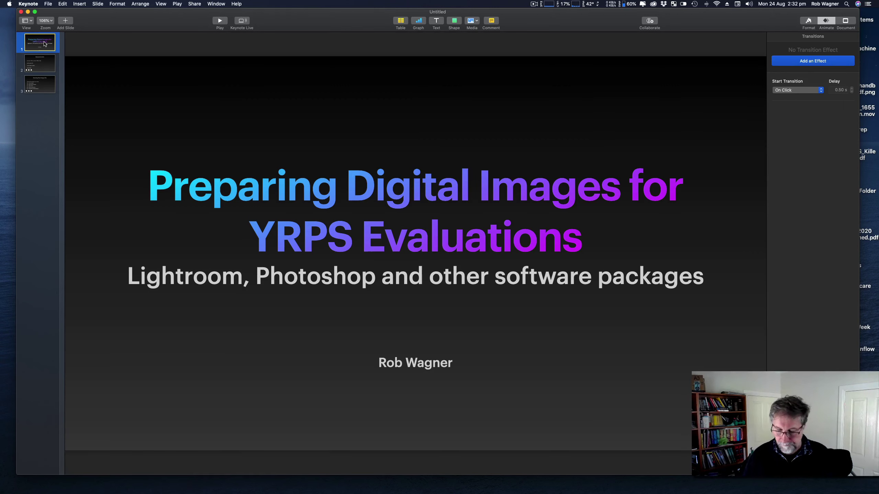
{"action": "left_click", "coordinate": [39, 68]}
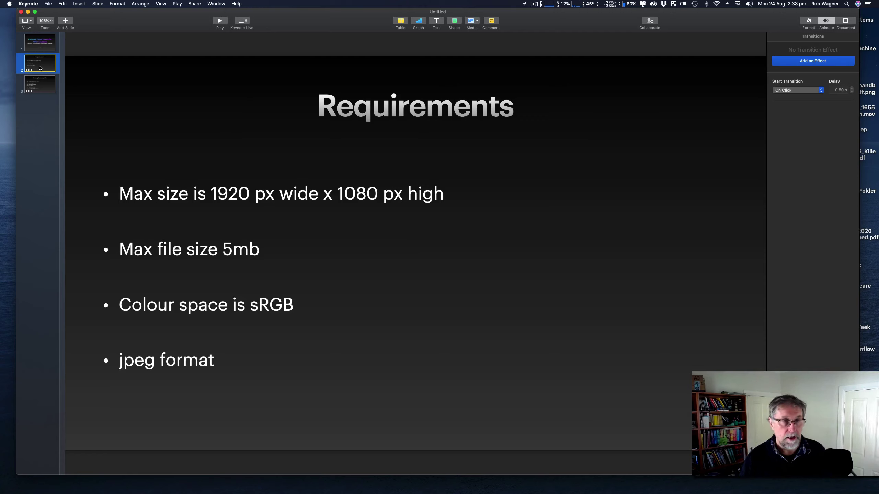
- Show slide 3, 'Naming the Image File', with the Title-Section-Name codes CD, MD, CP, MP
{"action": "left_click", "coordinate": [38, 85]}
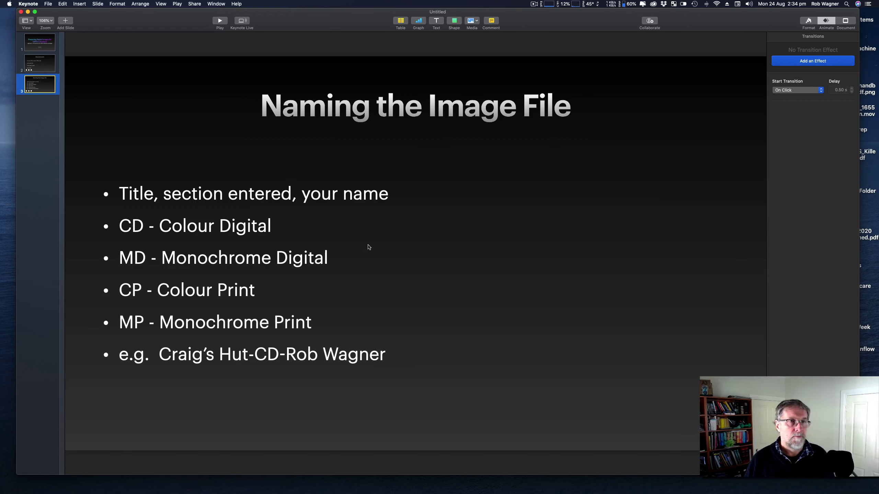
- Minimise Keynote and bring up Lightroom Classic's Library module showing _RW09170.NEF from Mansfield 2019
{"action": "left_click", "coordinate": [28, 12]}
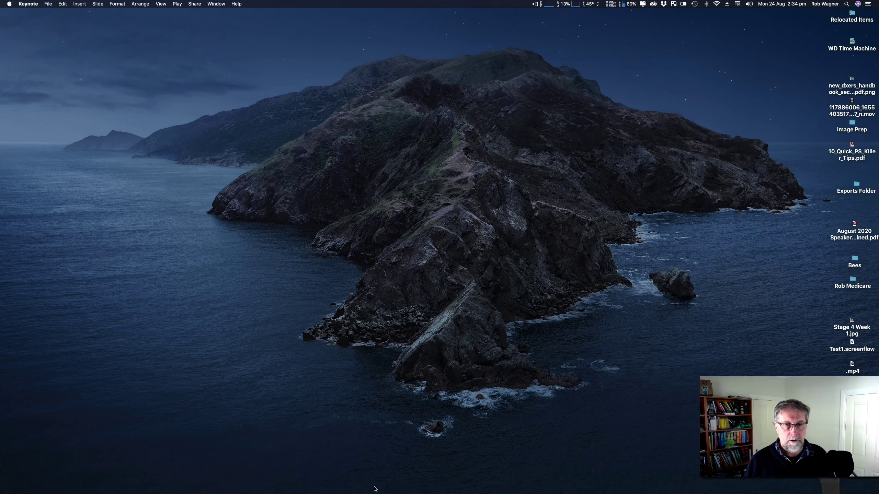
{"action": "left_click", "coordinate": [271, 477]}
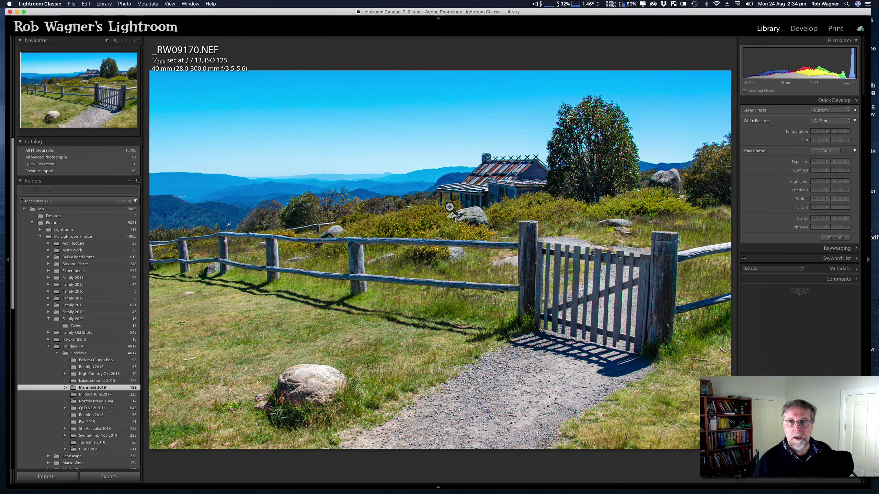
{"action": "left_click", "coordinate": [801, 31]}
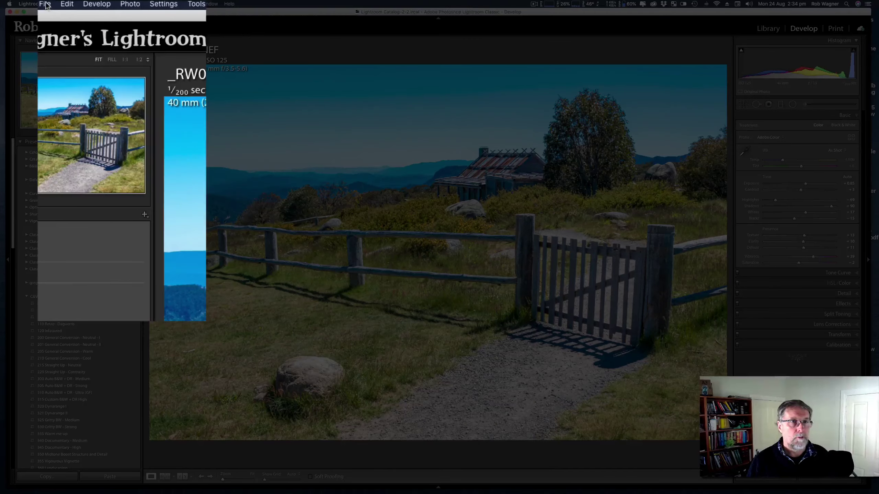
{"action": "left_click", "coordinate": [45, 4]}
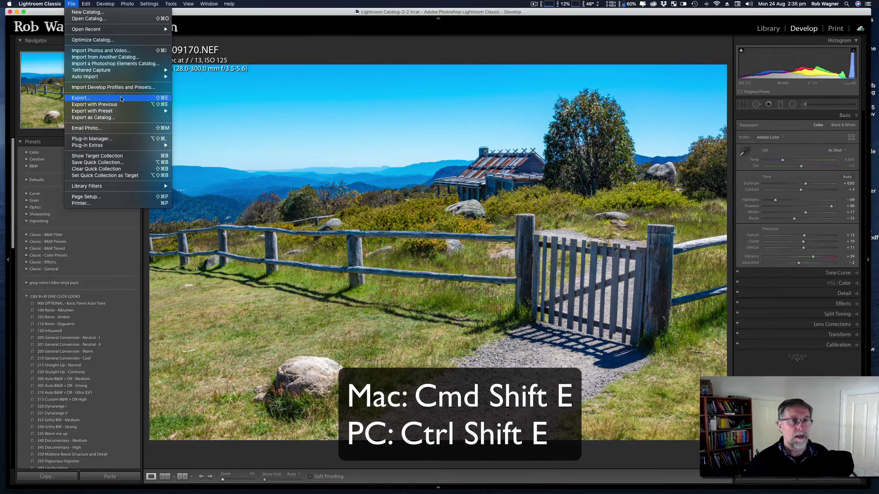
{"action": "left_click", "coordinate": [68, 3]}
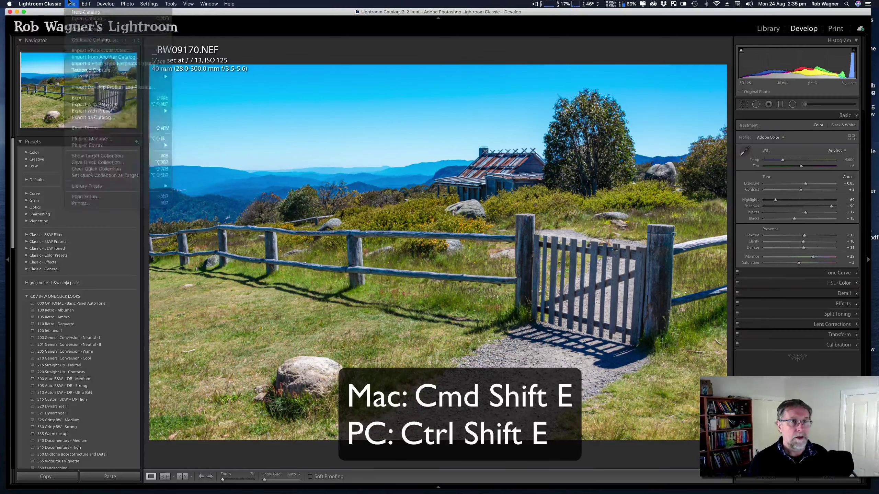
{"action": "left_click", "coordinate": [767, 29]}
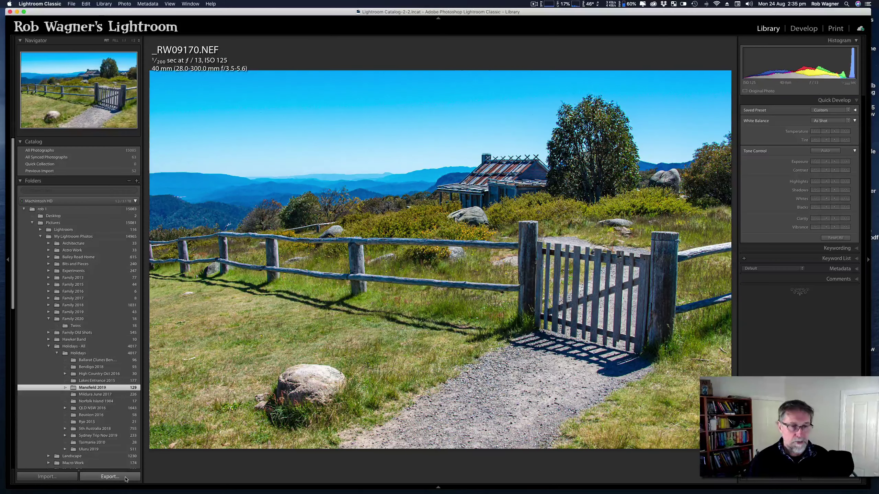
- Open Export One File for this photo, keeping Desktop/Exports Folder as the destination
{"action": "left_click", "coordinate": [125, 479]}
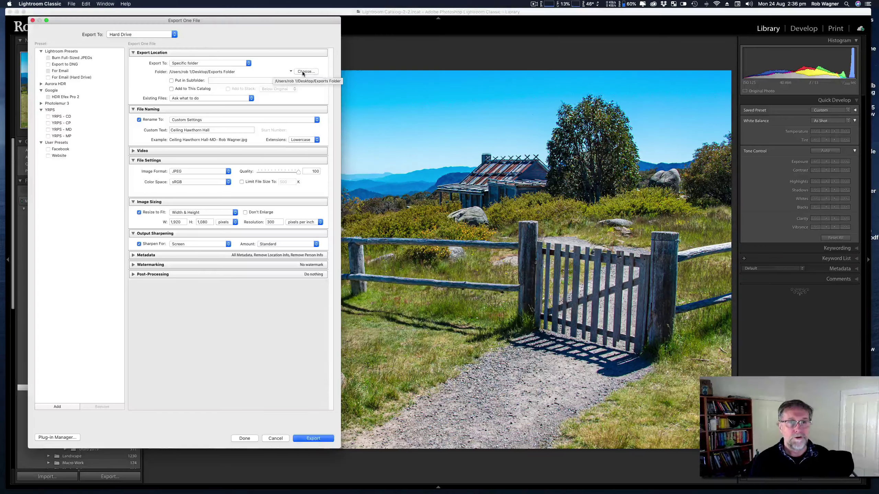
{"action": "left_click", "coordinate": [302, 72]}
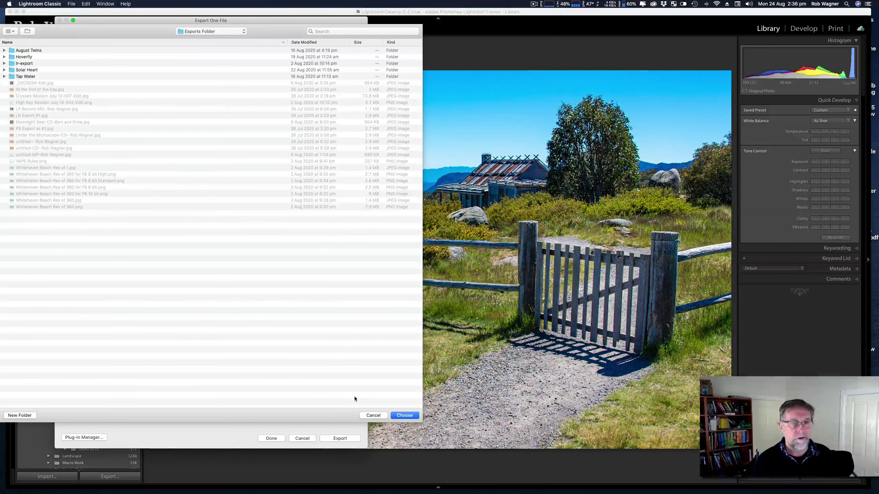
{"action": "left_click", "coordinate": [372, 416]}
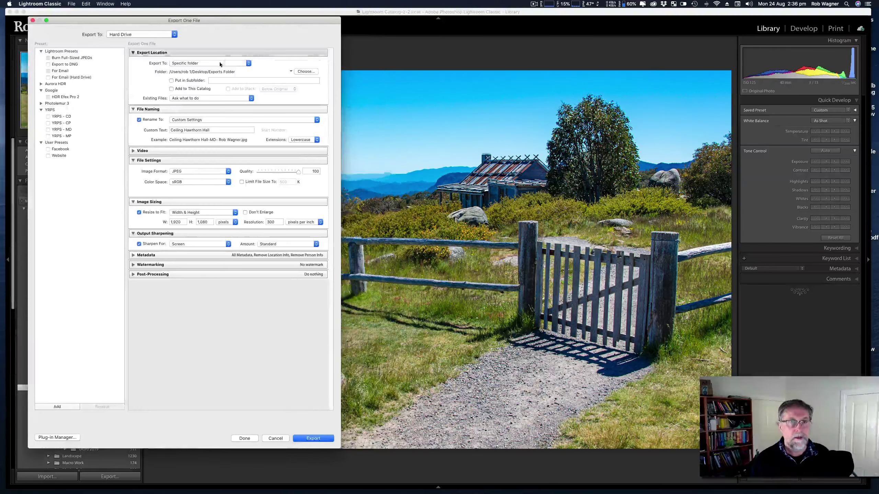
{"action": "left_click", "coordinate": [171, 81]}
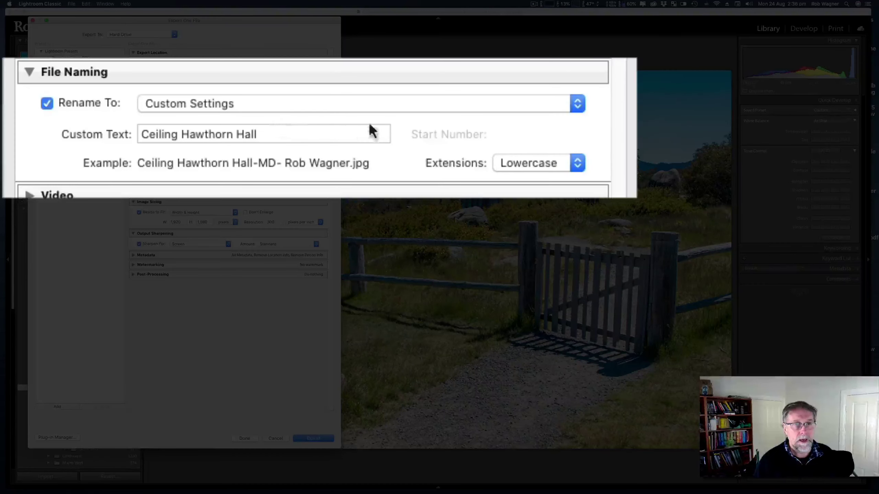
- Set Rename To to Custom Name with text 'Craig's Hut-CD-' followed by the photographer's name
{"action": "left_click", "coordinate": [575, 104]}
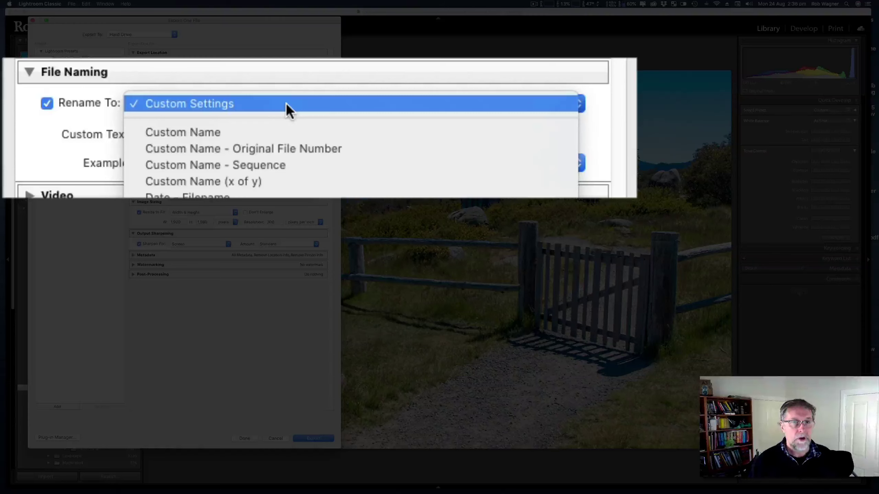
{"action": "left_click", "coordinate": [226, 131]}
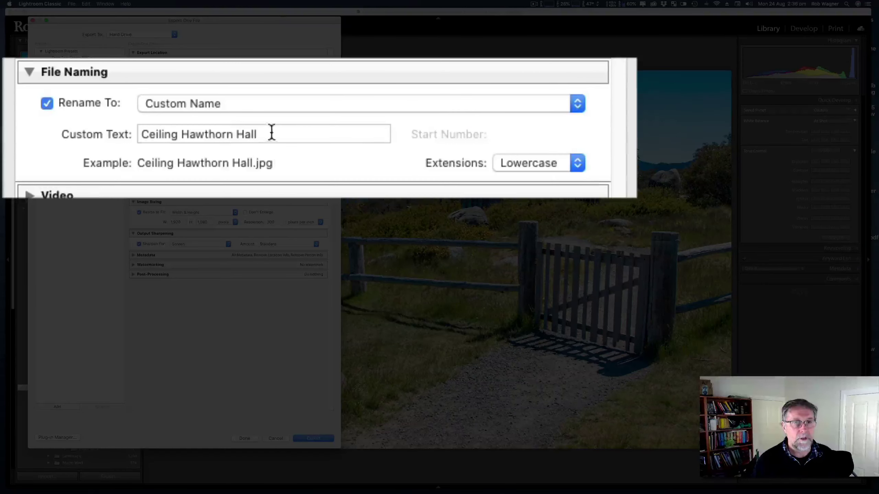
{"action": "triple_click", "coordinate": [190, 135]}
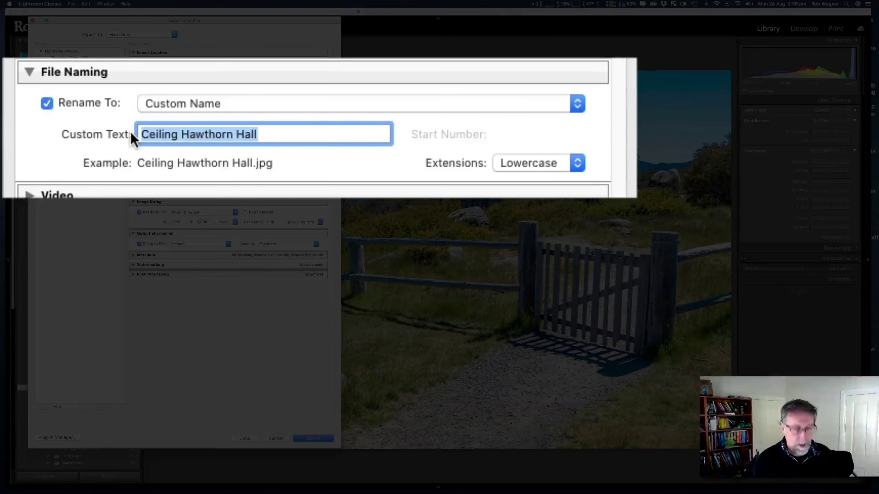
{"action": "type", "text": "Cr"}
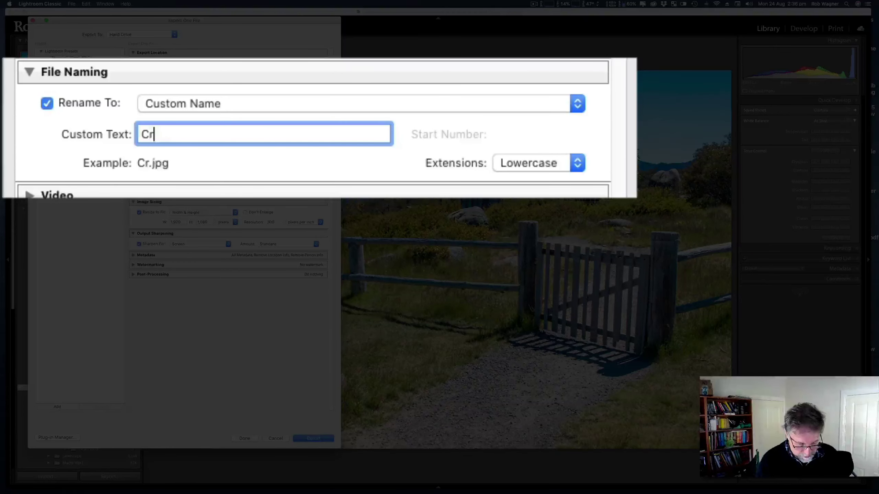
{"action": "type", "text": "aig's H"}
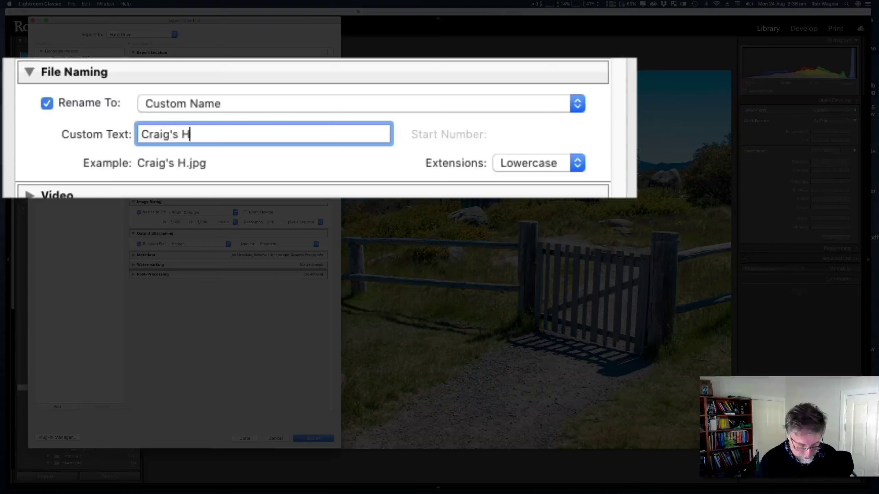
{"action": "type", "text": "i"}
{"action": "key", "text": "BackSpace"}
{"action": "type", "text": "ut"}
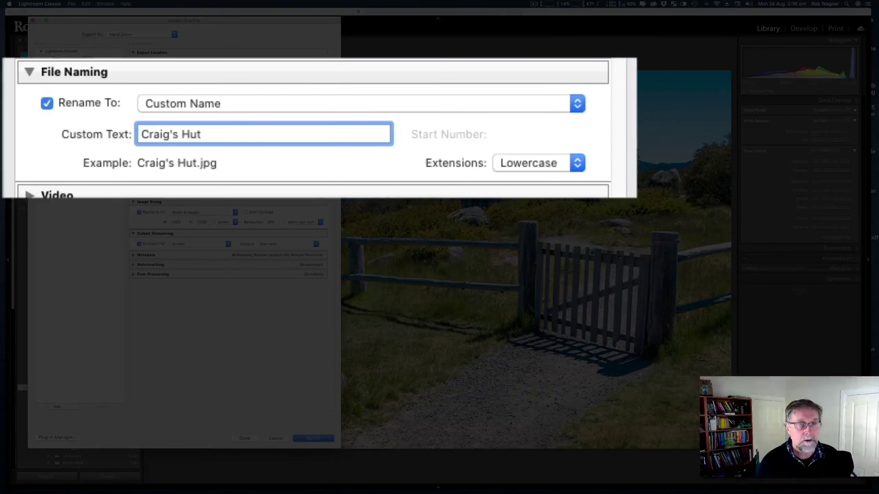
{"action": "type", "text": "-"}
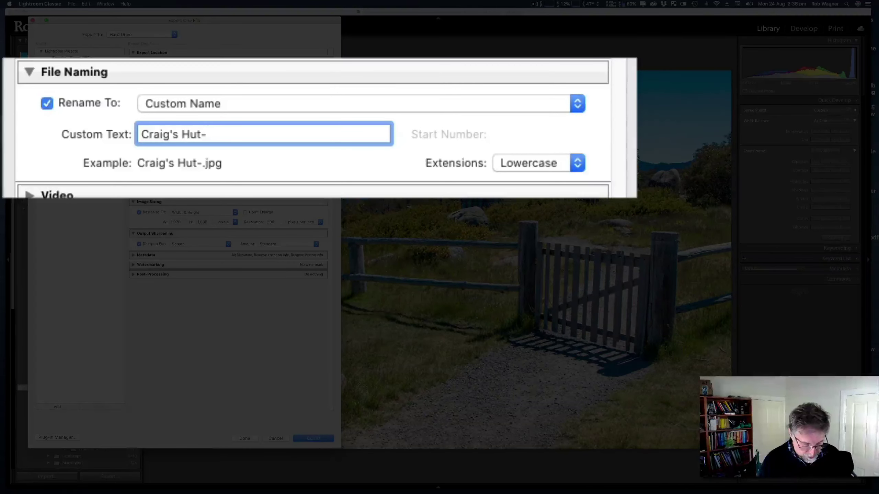
{"action": "type", "text": "CD"}
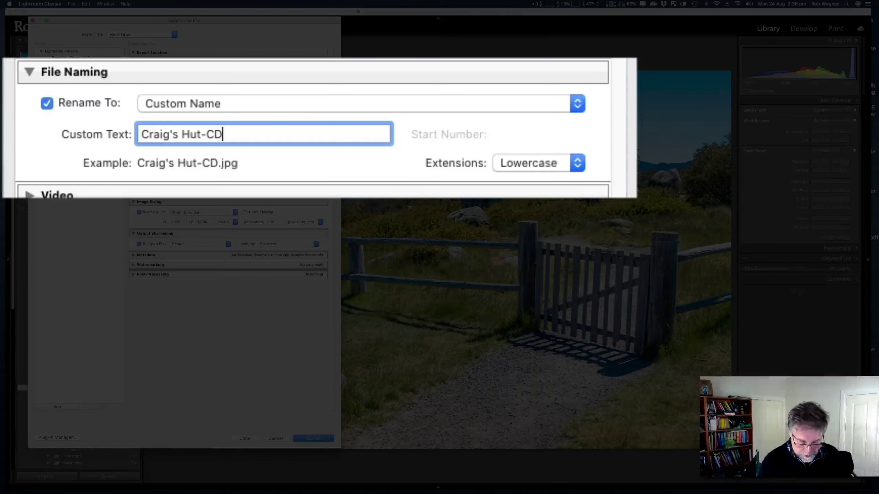
{"action": "type", "text": "-Rob"}
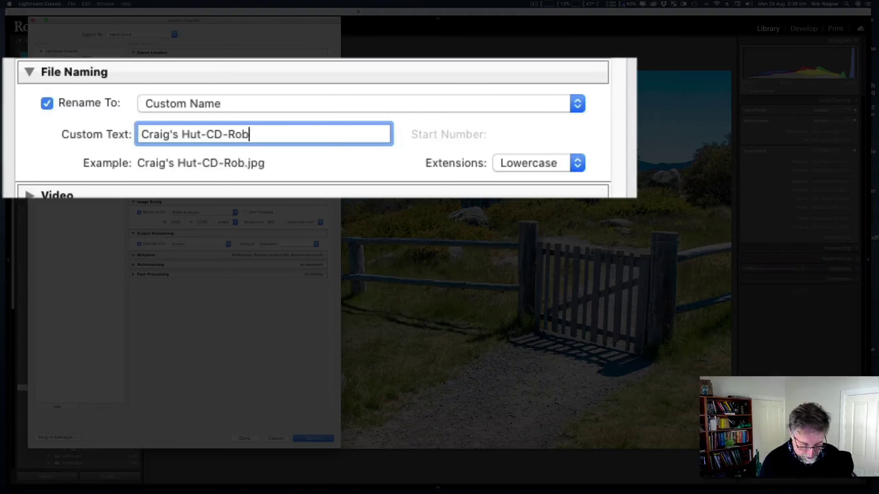
{"action": "type", "text": " Wagner"}
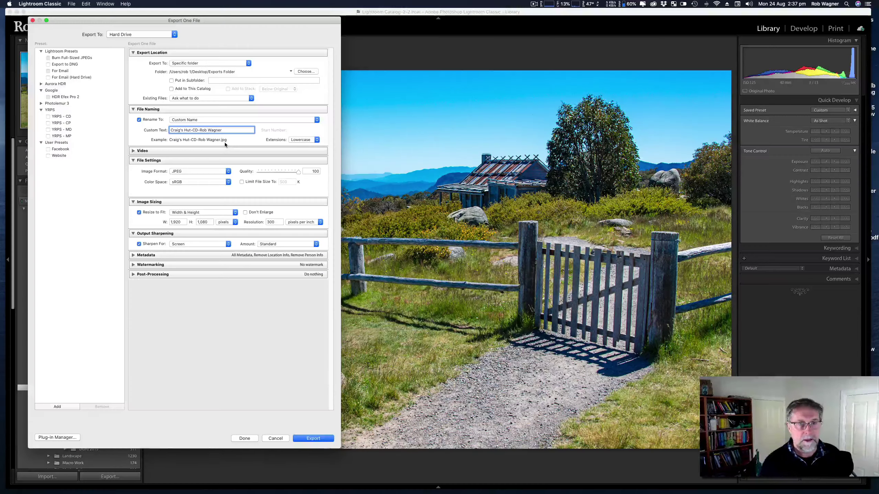
- Keep JPEG format in sRGB and limit the file size to 5000 K
{"action": "left_click", "coordinate": [227, 171]}
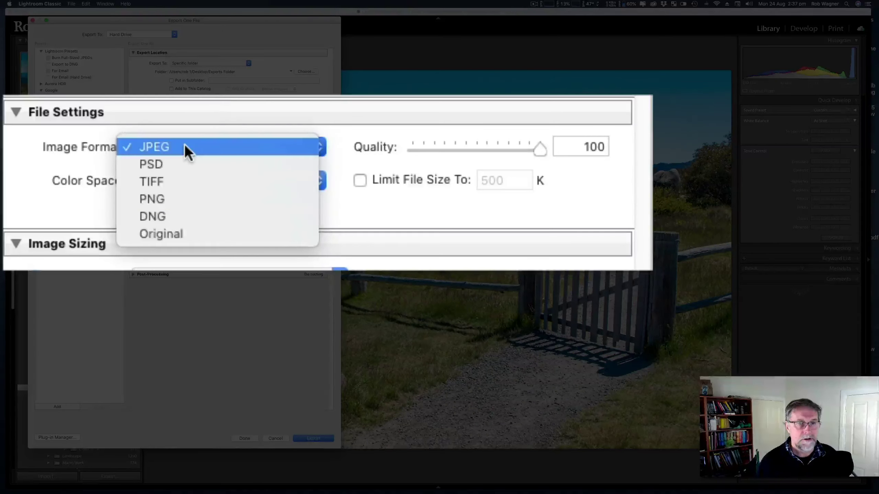
{"action": "left_click", "coordinate": [184, 144]}
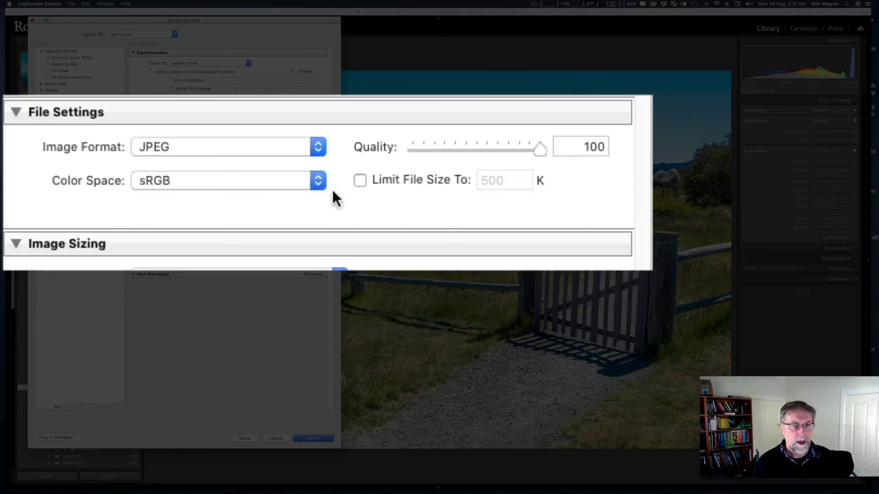
{"action": "left_click", "coordinate": [318, 181]}
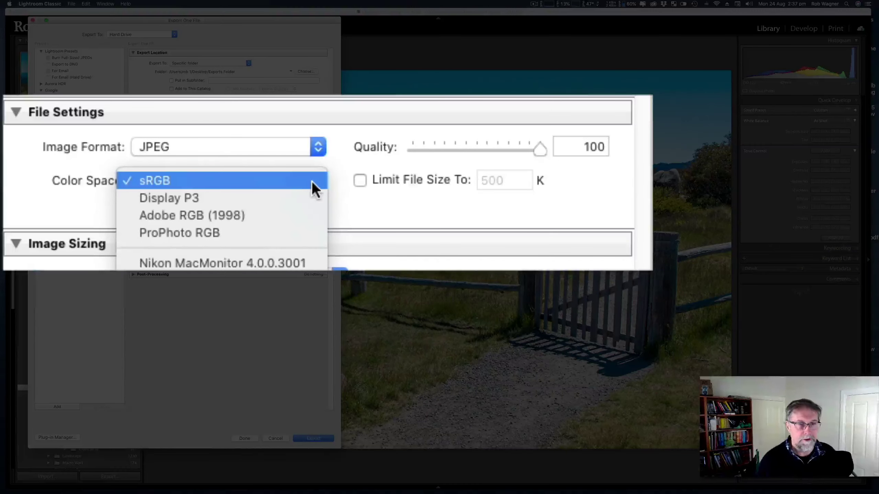
{"action": "left_click", "coordinate": [311, 181]}
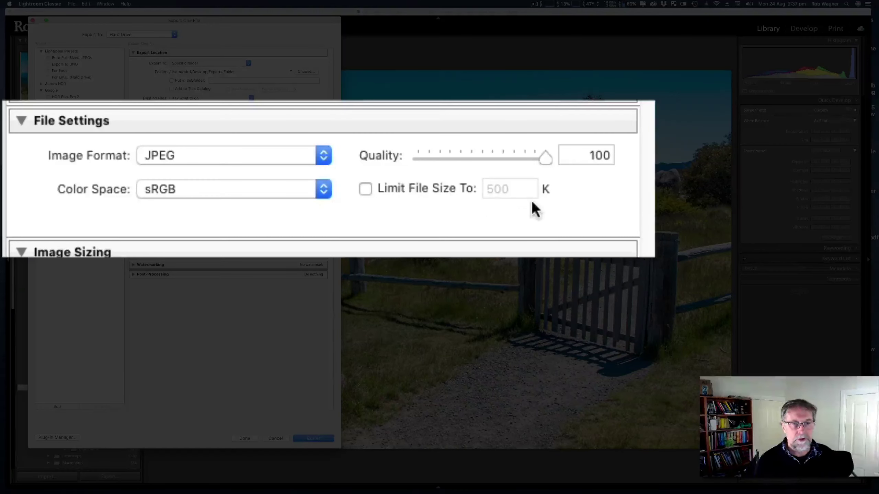
{"action": "left_click", "coordinate": [366, 190]}
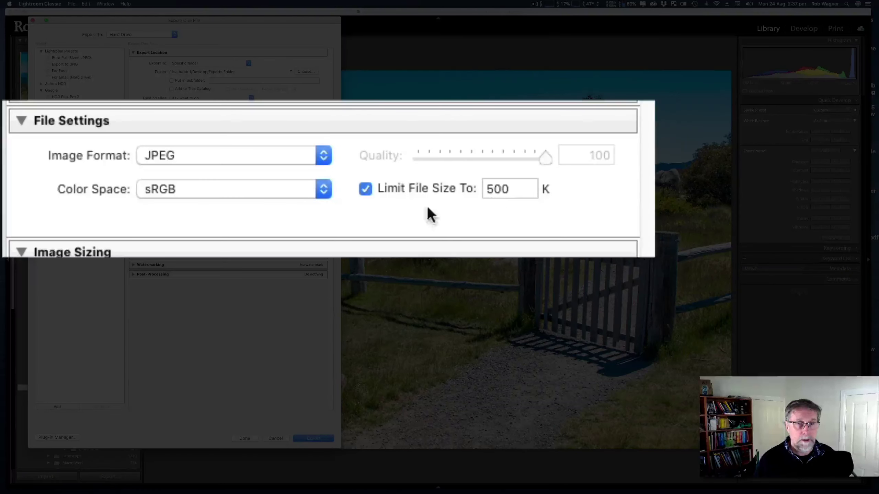
{"action": "double_click", "coordinate": [515, 190]}
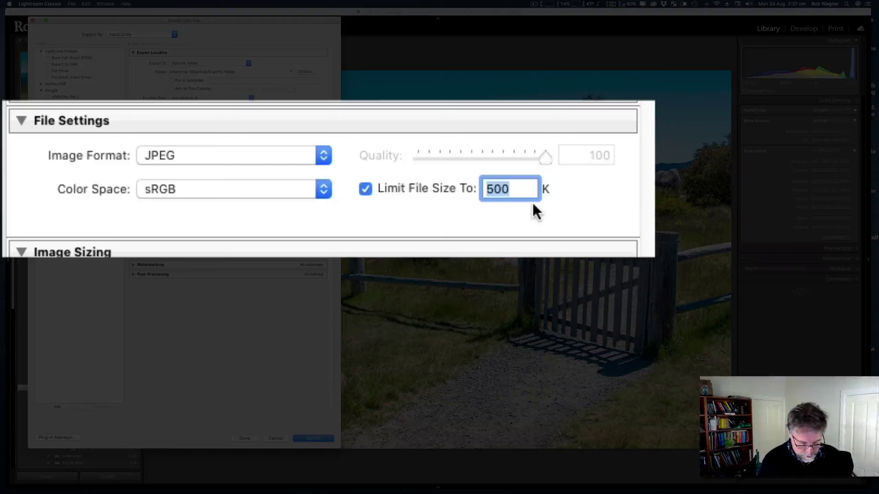
{"action": "type", "text": "5000"}
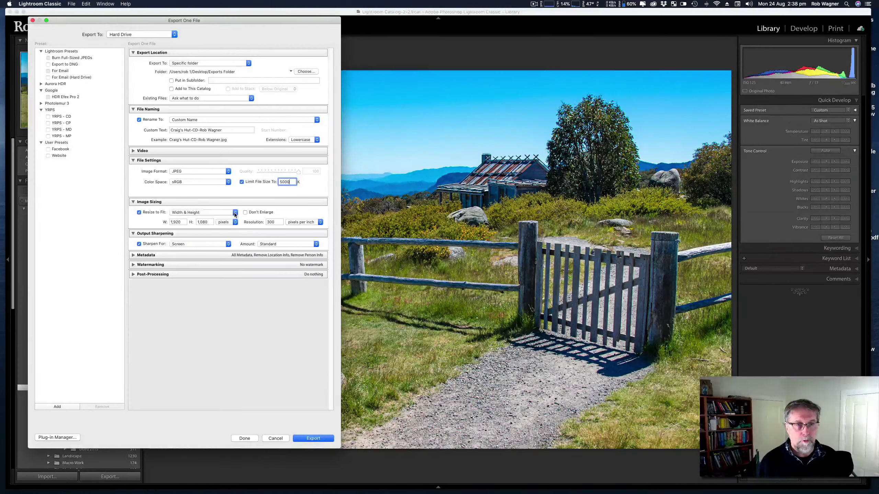
{"action": "left_click", "coordinate": [234, 213]}
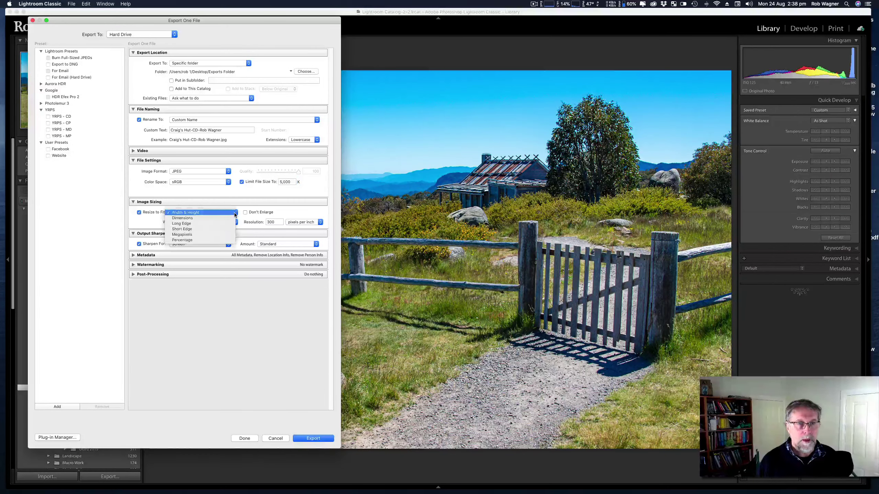
{"action": "left_click", "coordinate": [194, 213]}
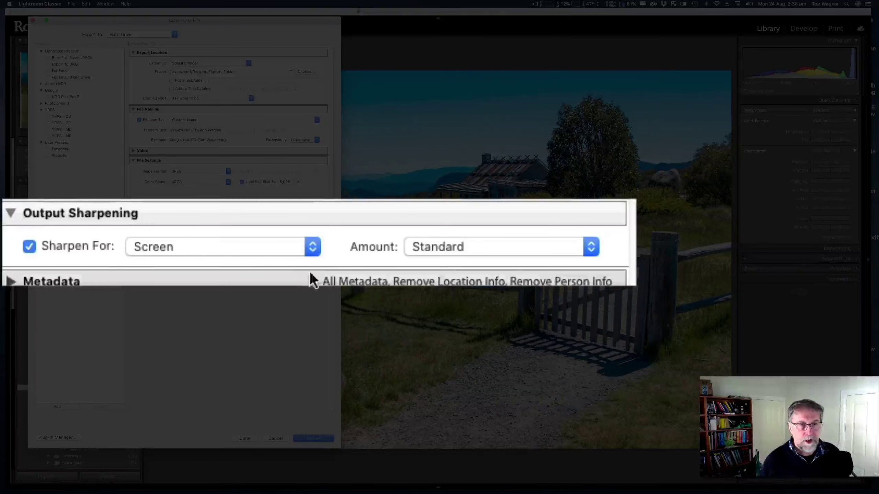
- Review output sharpening, leaving it set for Screen at the Standard amount
{"action": "left_click", "coordinate": [308, 247]}
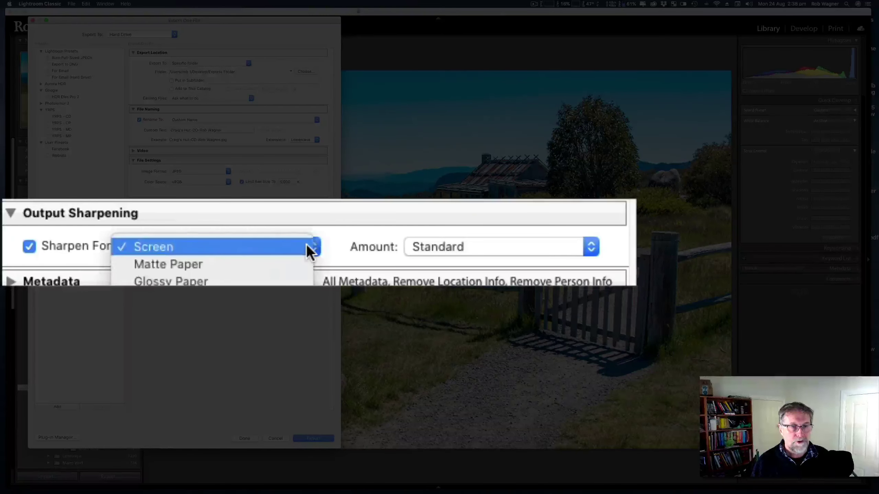
{"action": "left_click", "coordinate": [306, 245]}
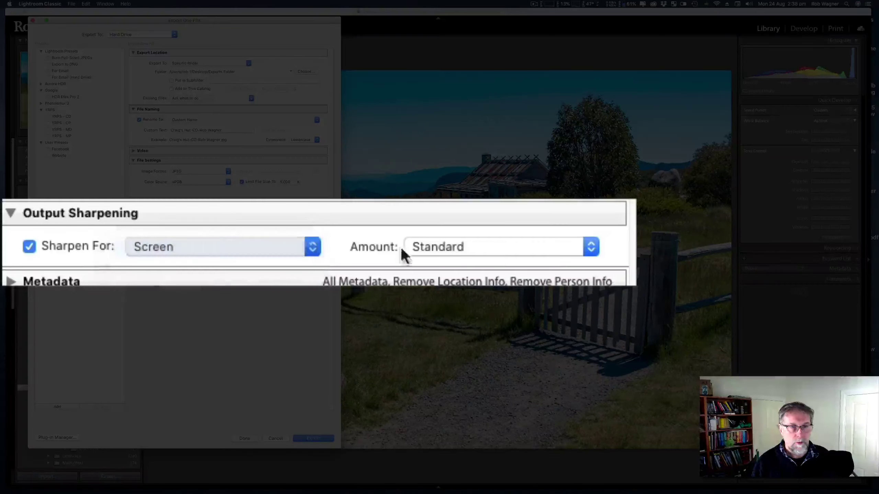
{"action": "left_click", "coordinate": [592, 247]}
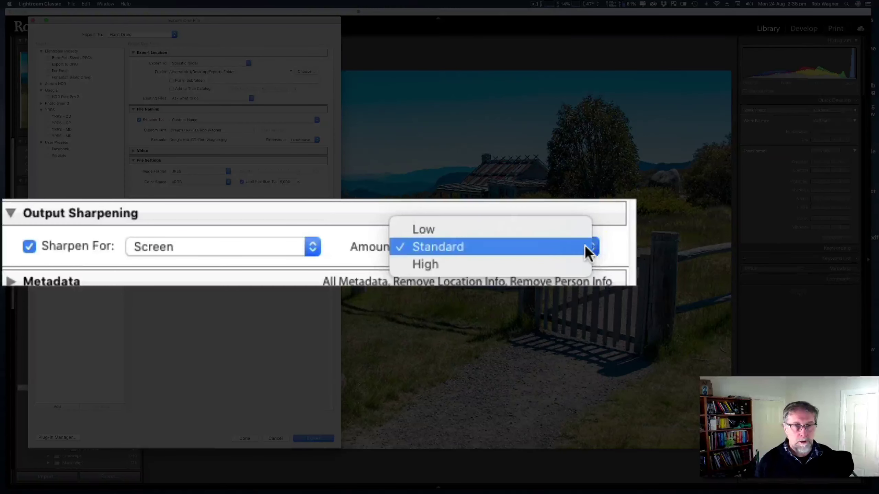
{"action": "left_click", "coordinate": [551, 244]}
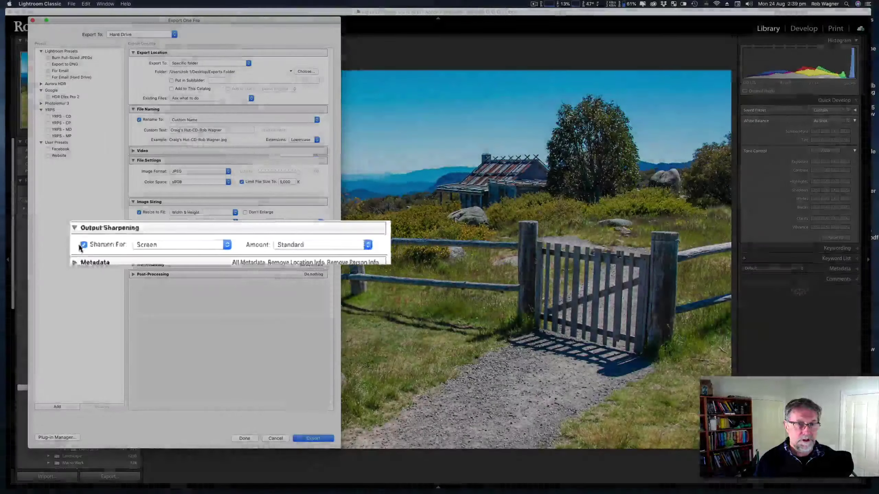
- Toggle the Sharpen For checkbox off and on so Screen sharpening at Standard is enabled
{"action": "left_click", "coordinate": [150, 248]}
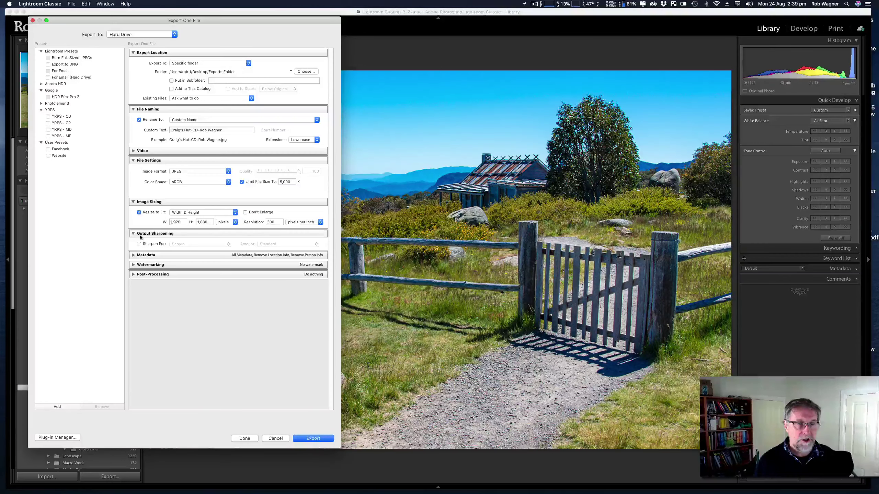
{"action": "left_click", "coordinate": [138, 245]}
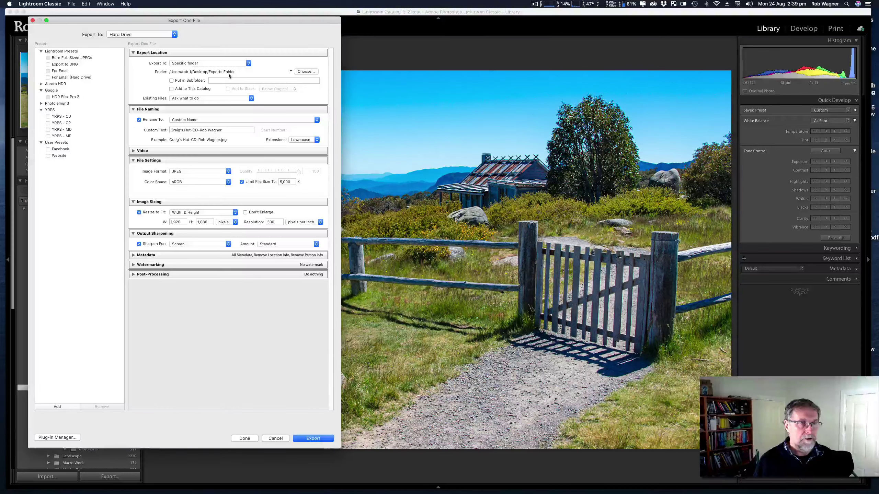
- Choose Edit... from the Rename To presets to open the Filename Template Editor
{"action": "left_click", "coordinate": [316, 120]}
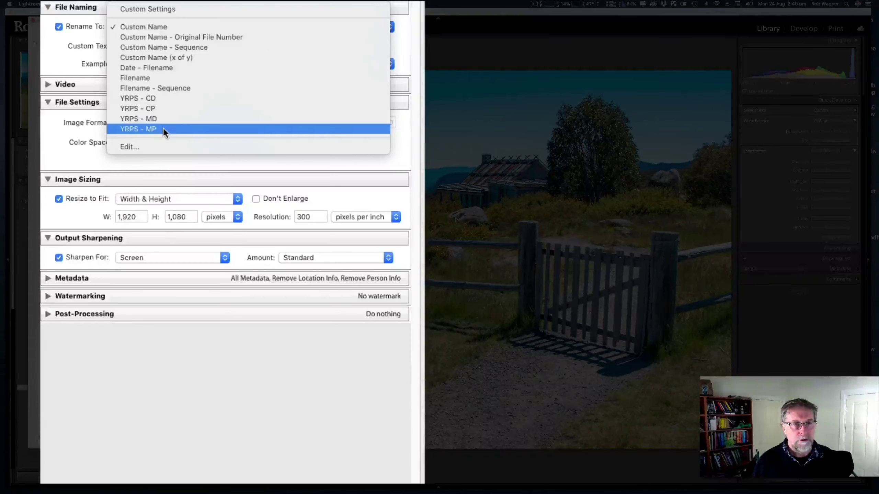
{"action": "left_click", "coordinate": [134, 146]}
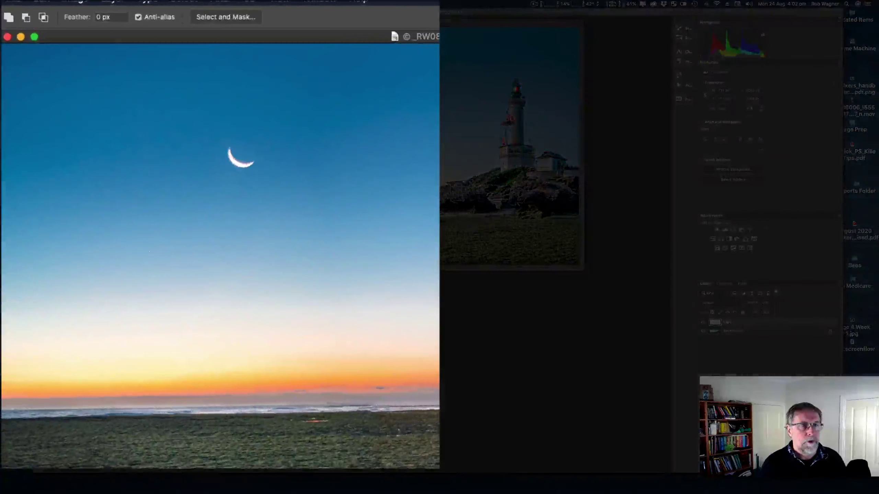
- Open Photoshop's File menu with _RW08760-Pano-Edit-2.tif active
{"action": "left_click", "coordinate": [53, 4]}
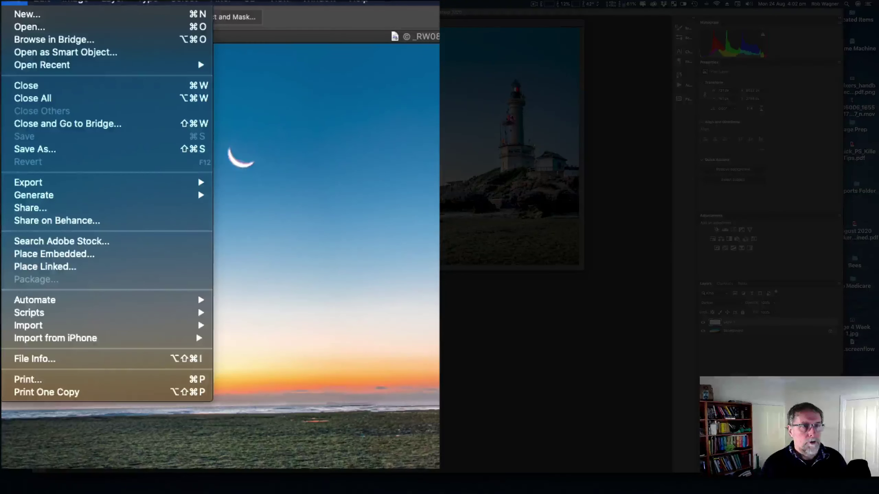
- Choose File > Export > Export As... for the lighthouse panorama
{"action": "mouse_move", "coordinate": [23, 184]}
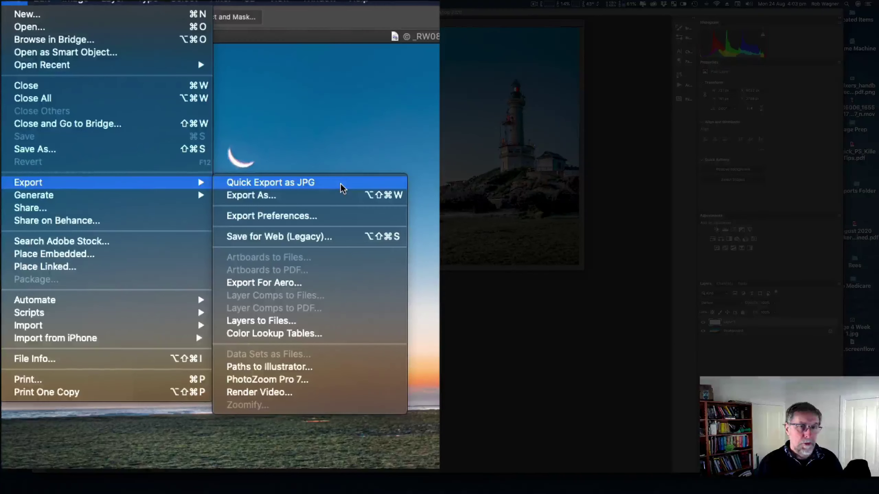
{"action": "left_click", "coordinate": [291, 197]}
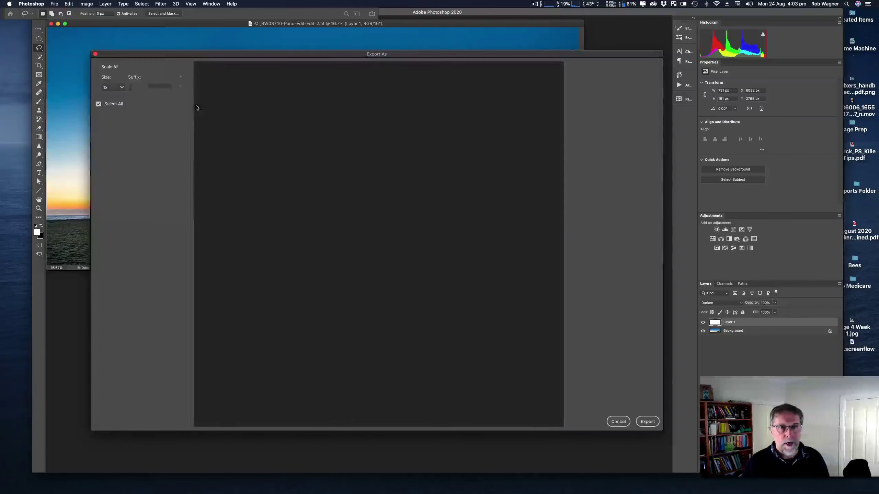
{"action": "left_click_drag", "start_coordinate": [370, 55], "coordinate": [360, 44]}
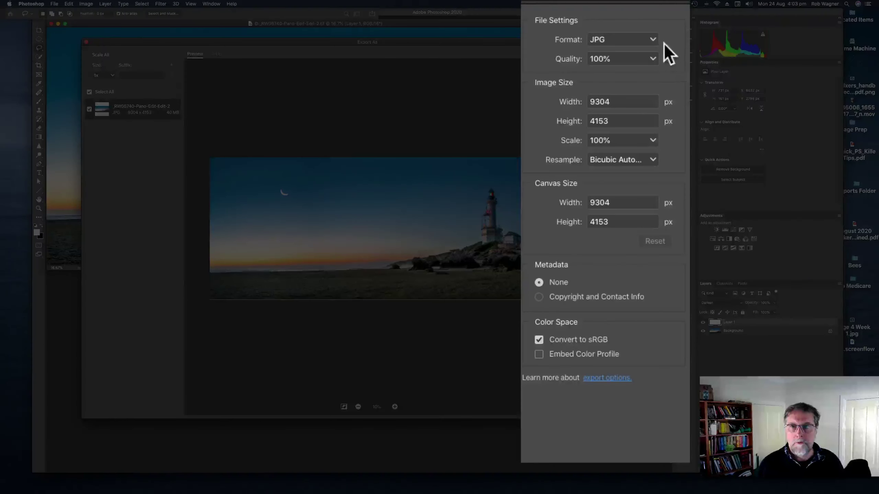
{"action": "left_click", "coordinate": [666, 43]}
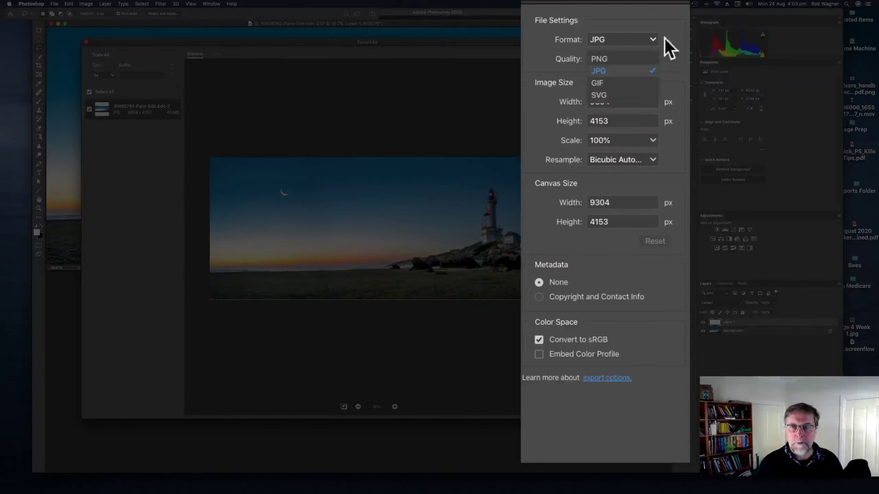
{"action": "left_click", "coordinate": [669, 45]}
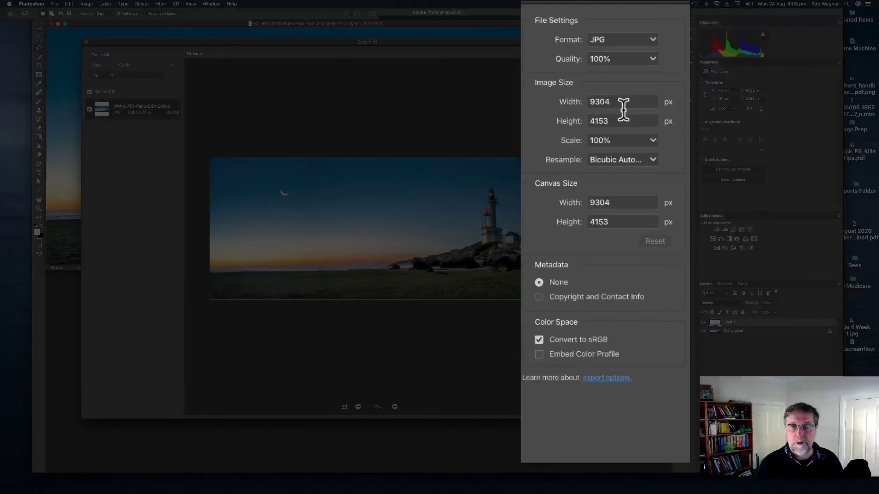
- Set the panorama's Photoshop export width to 1920 px so the height updates to 857
{"action": "left_click", "coordinate": [584, 104]}
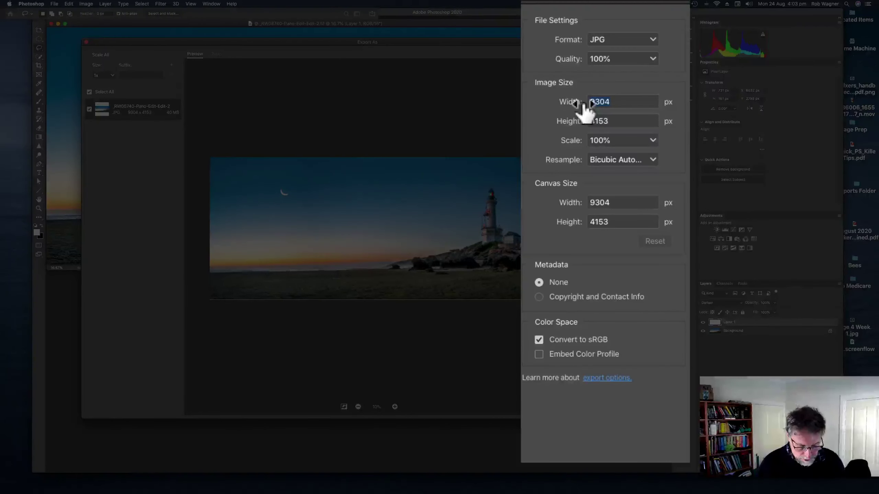
{"action": "type", "text": "1920"}
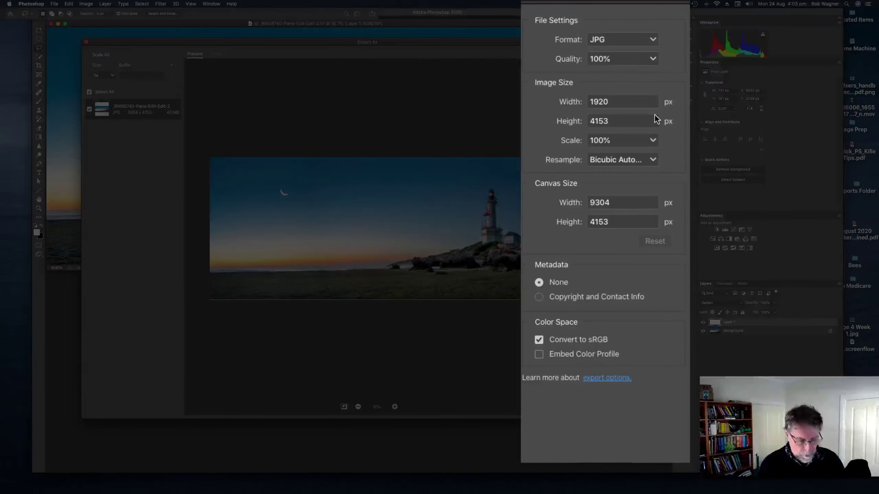
{"action": "left_click", "coordinate": [627, 121]}
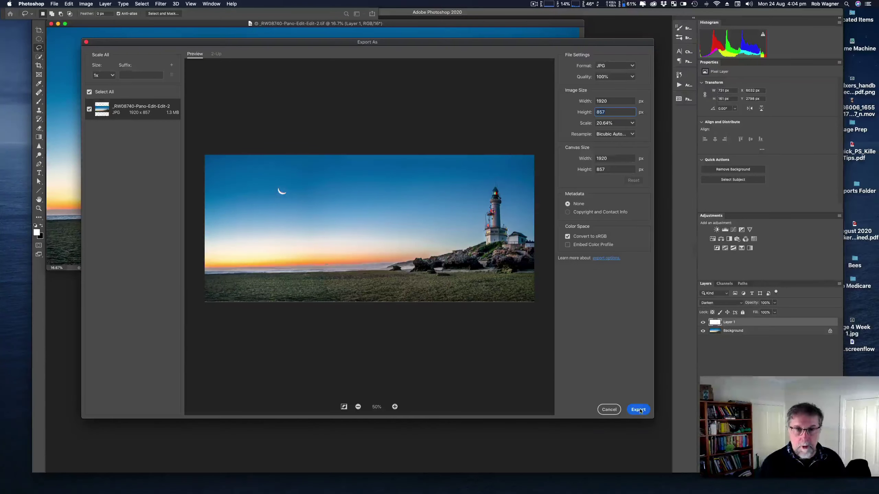
- Export the 1920 × 857 JPG to Exports Folder as 'Lighthouse-CD-' plus the photographer's name
{"action": "left_click", "coordinate": [639, 409]}
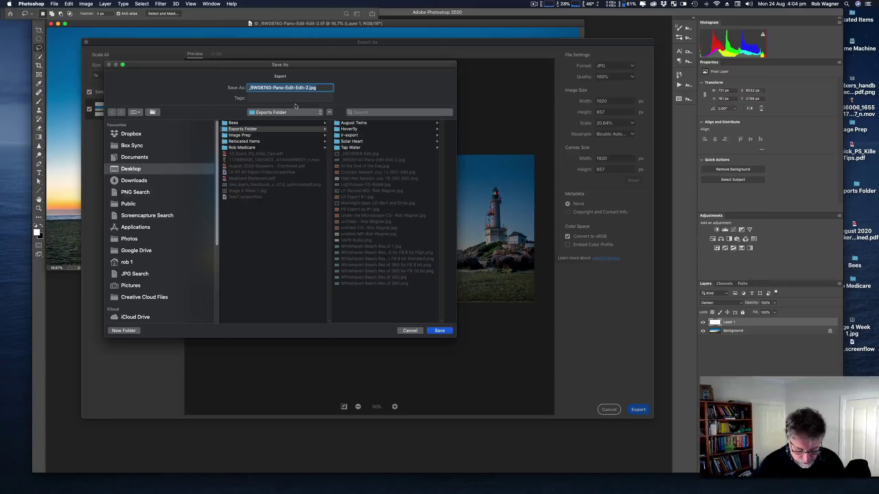
{"action": "type", "text": "Lighthouse-"}
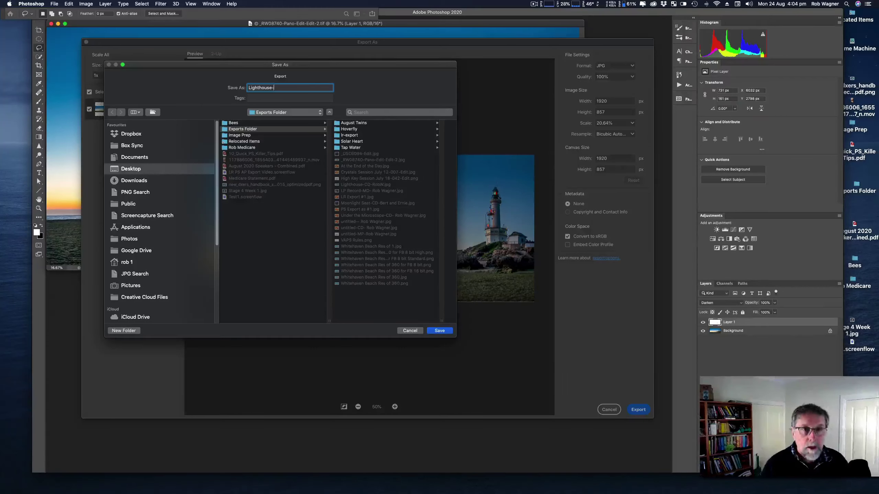
{"action": "type", "text": "C"}
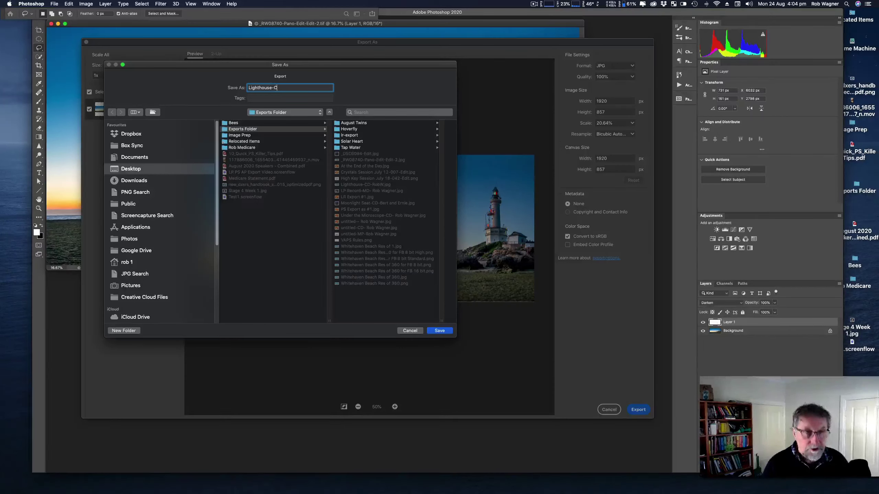
{"action": "type", "text": "D-Ro"}
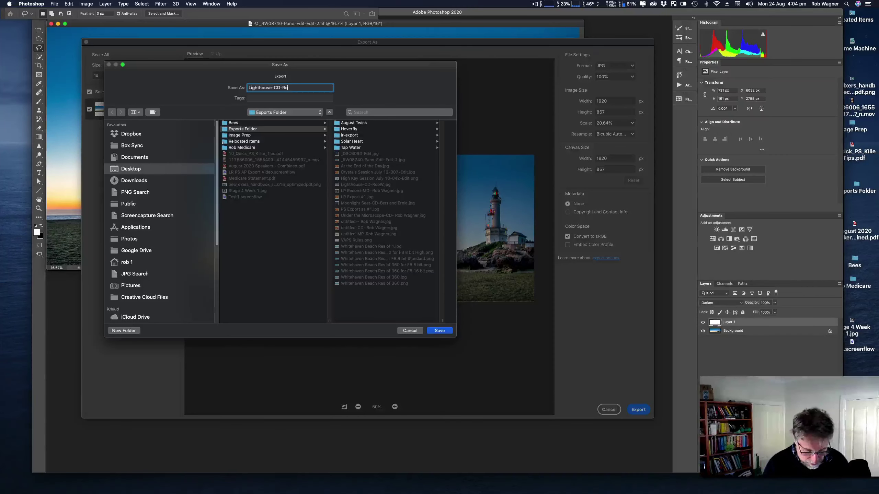
{"action": "type", "text": "b Wagner"}
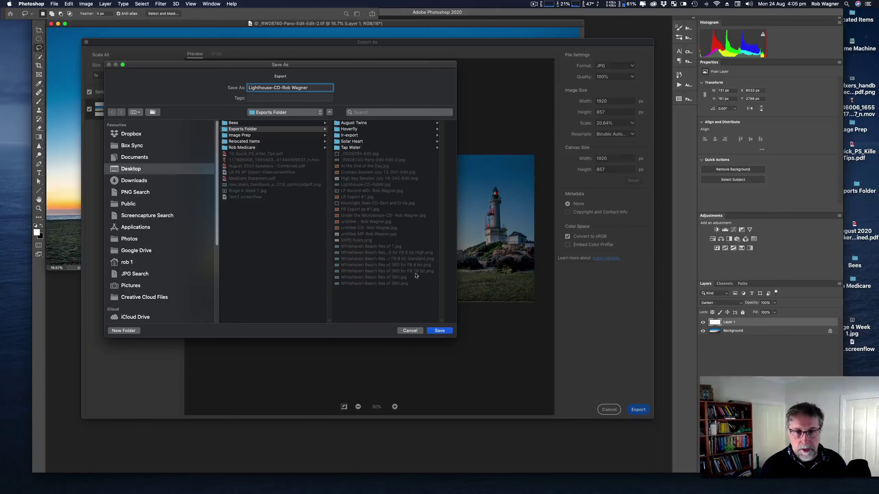
{"action": "left_click", "coordinate": [444, 332]}
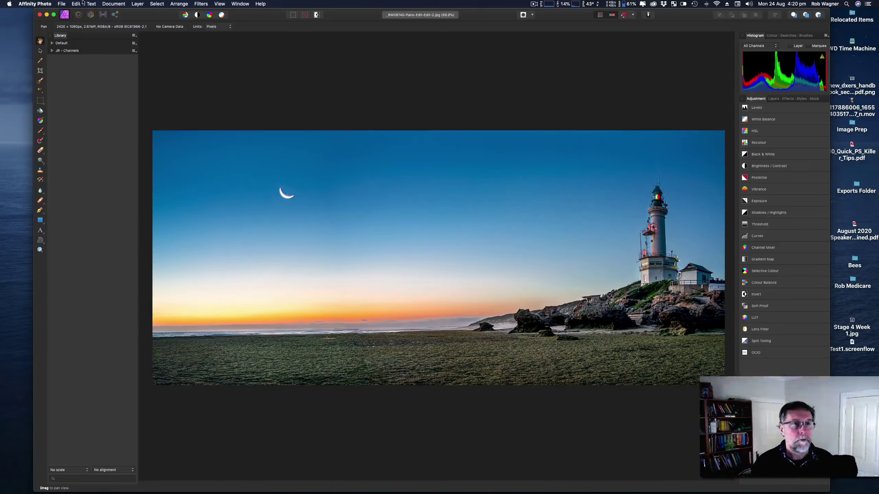
- Choose File > Export in Affinity Photo for the lighthouse panorama
{"action": "left_click", "coordinate": [62, 4]}
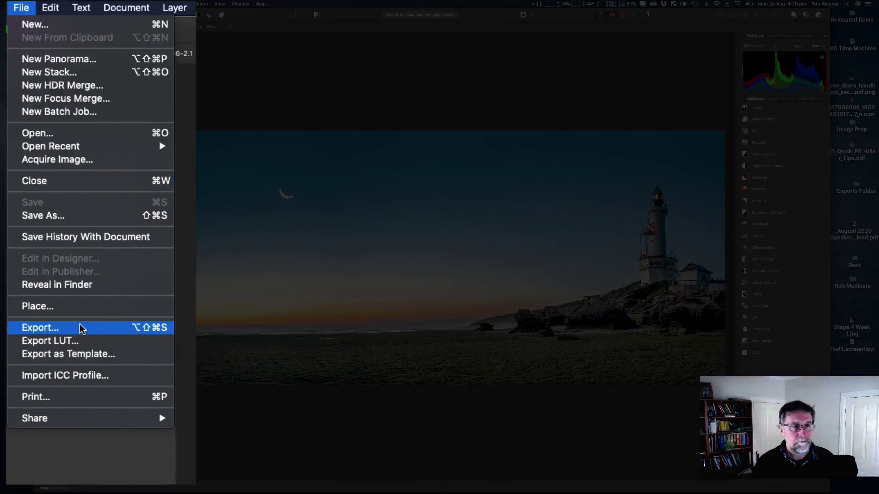
{"action": "left_click", "coordinate": [80, 328]}
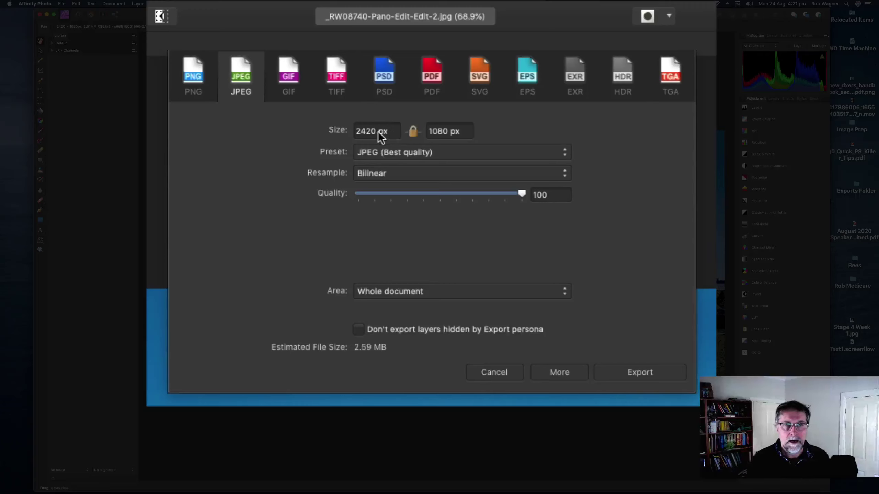
- Change the export width from 2420 to 1920 px (height 857), keeping the JPEG (Best quality) preset
{"action": "left_click", "coordinate": [377, 131]}
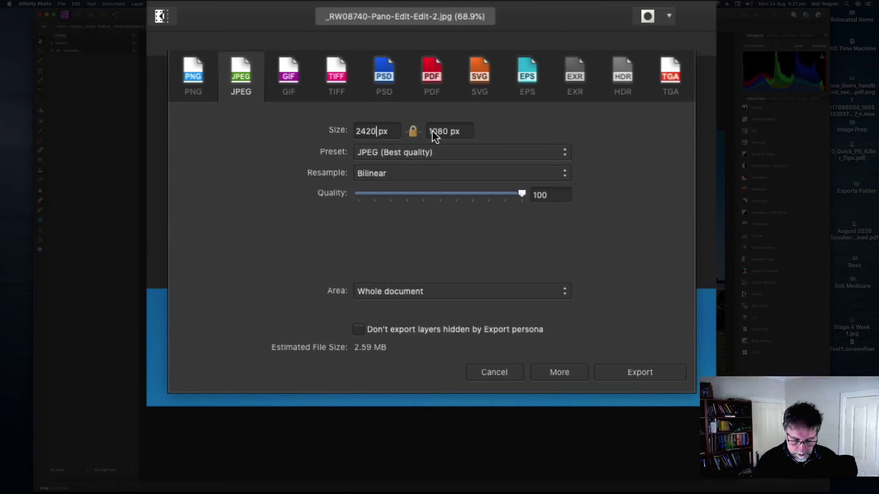
{"action": "key", "text": "BackSpace"}
{"action": "key", "text": "BackSpace"}
{"action": "key", "text": "BackSpace"}
{"action": "key", "text": "BackSpace"}
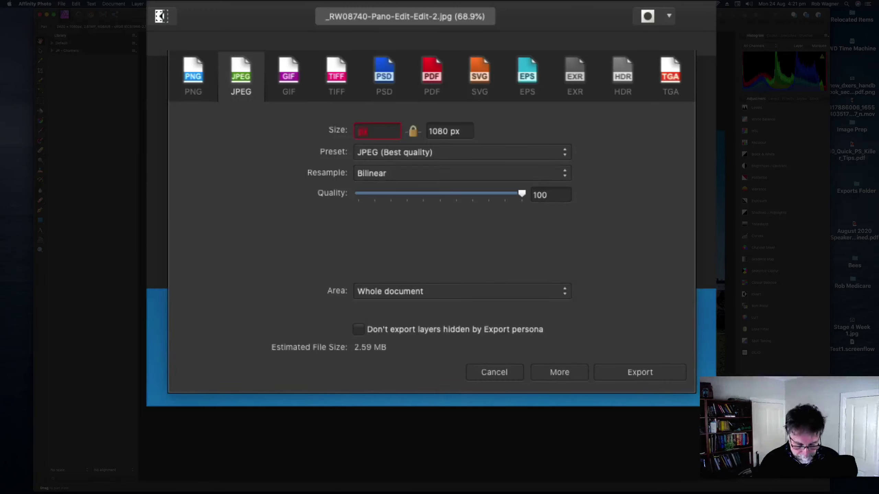
{"action": "type", "text": "1920"}
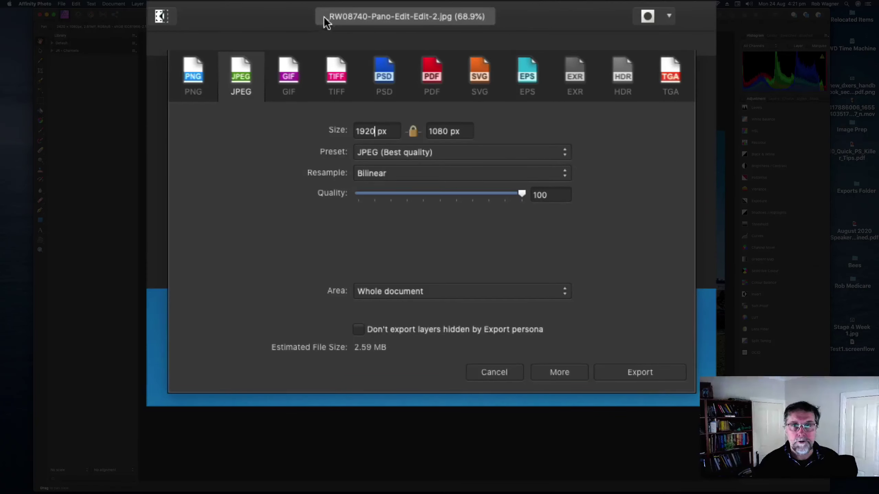
{"action": "left_click", "coordinate": [467, 135]}
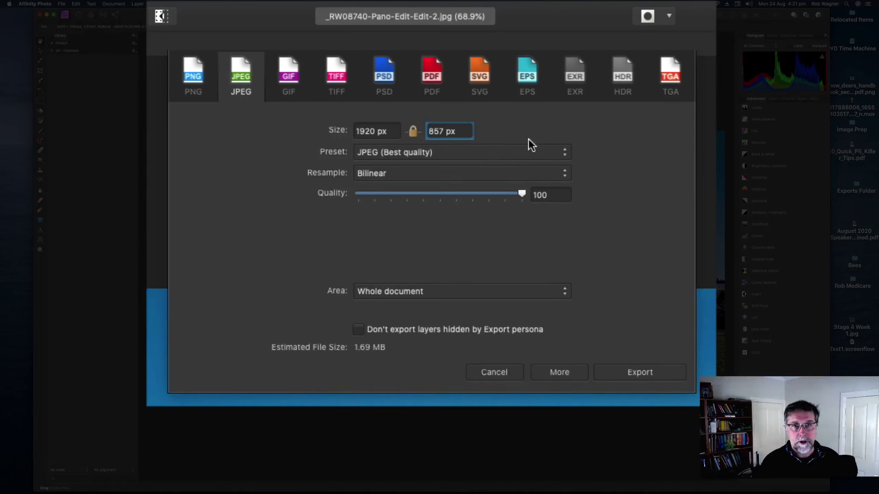
{"action": "left_click", "coordinate": [565, 152]}
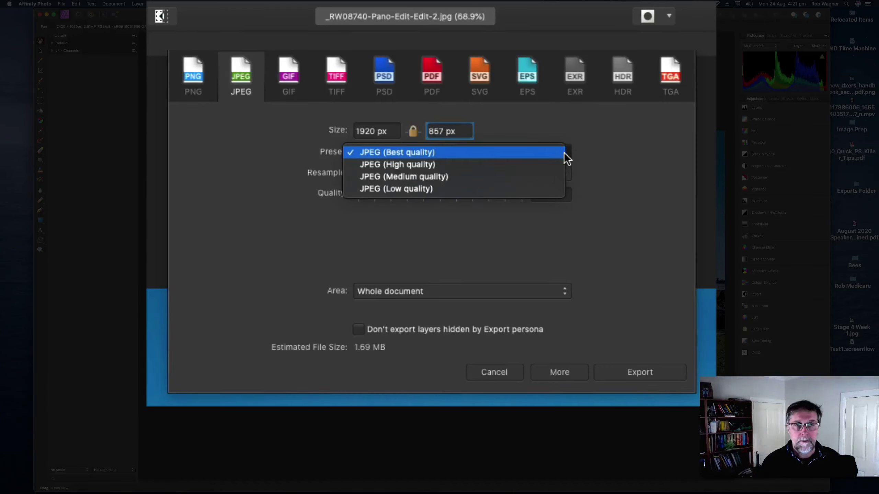
{"action": "left_click", "coordinate": [564, 153]}
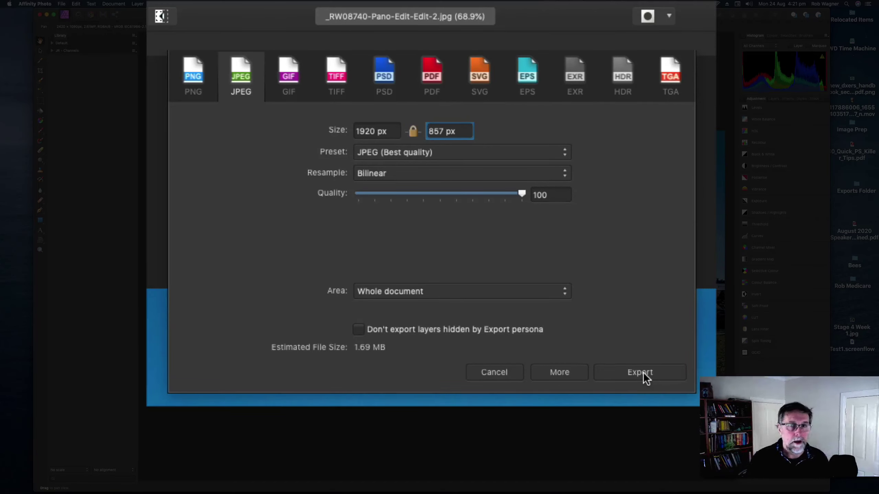
- Export the 1920 × 857 JPEG to Exports Folder as 'Lighthouse-CD-' plus the photographer's name
{"action": "left_click", "coordinate": [640, 373]}
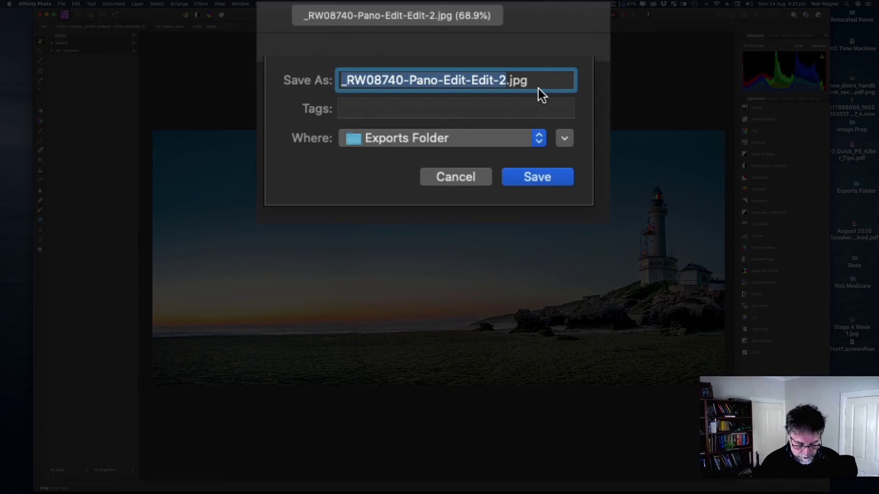
{"action": "type", "text": "Light"}
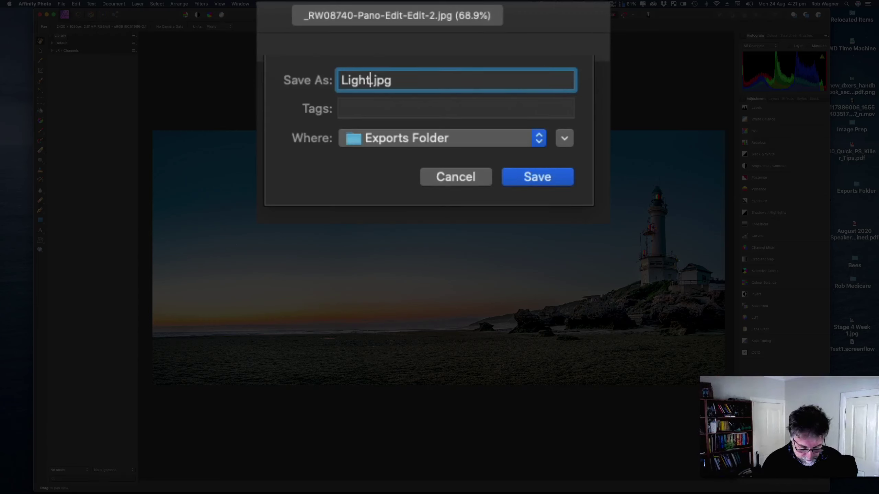
{"action": "type", "text": "house"}
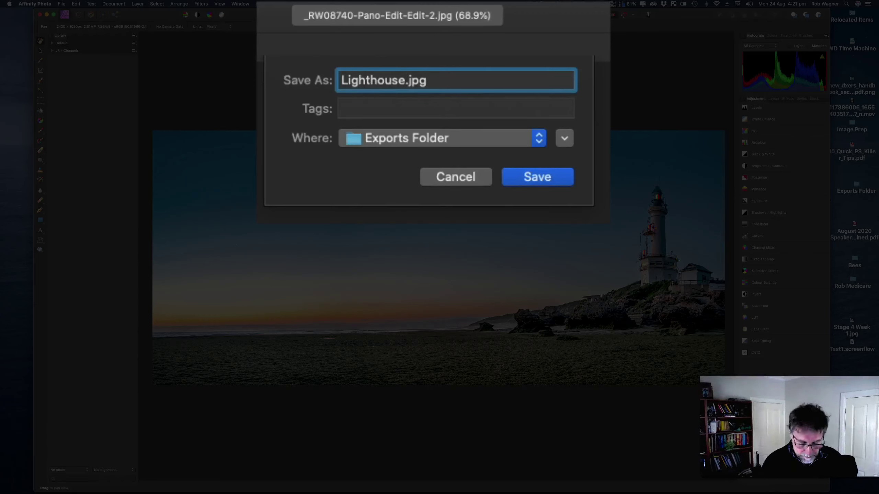
{"action": "type", "text": "-"}
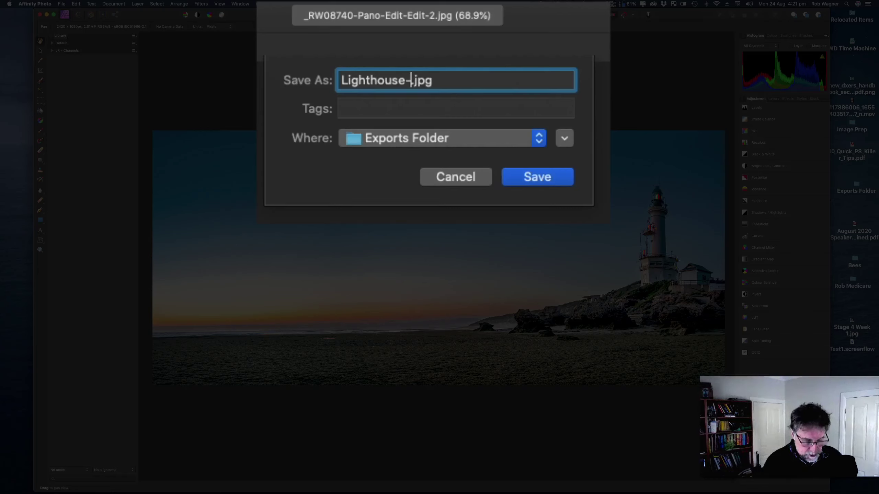
{"action": "type", "text": "CD"}
{"action": "type", "text": "- Ro"}
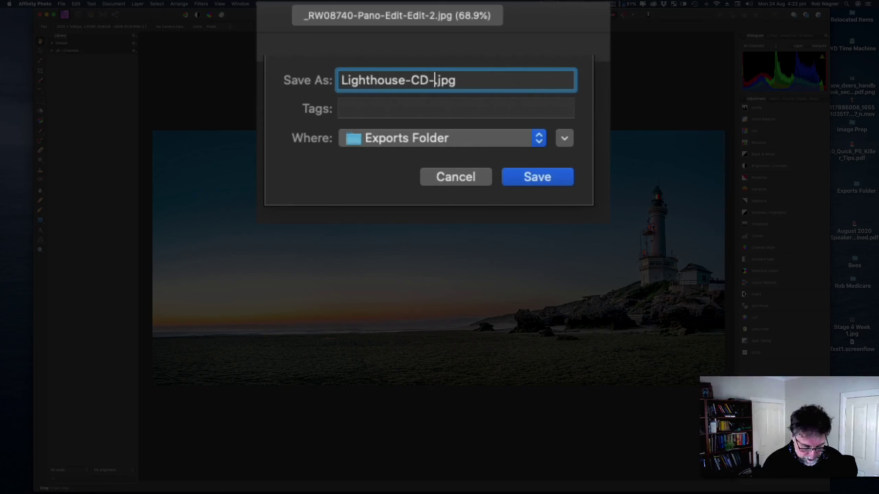
{"action": "type", "text": "n"}
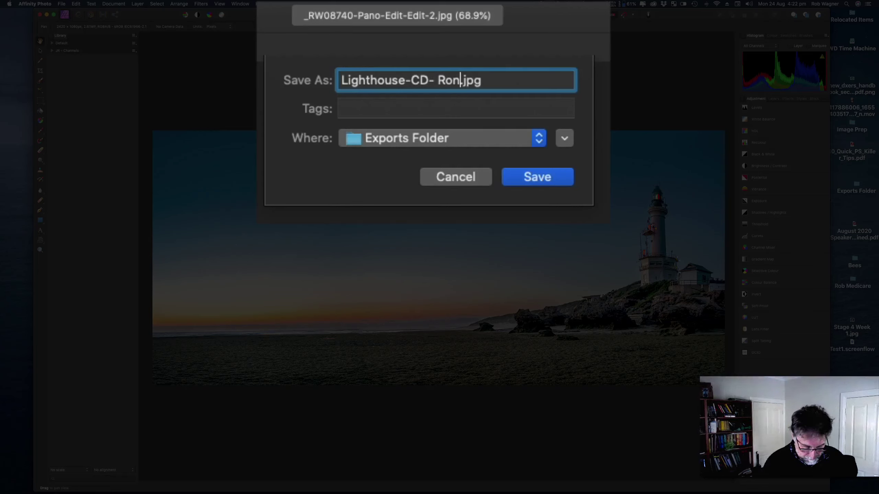
{"action": "key", "text": "BackSpace"}
{"action": "type", "text": "b Wagner"}
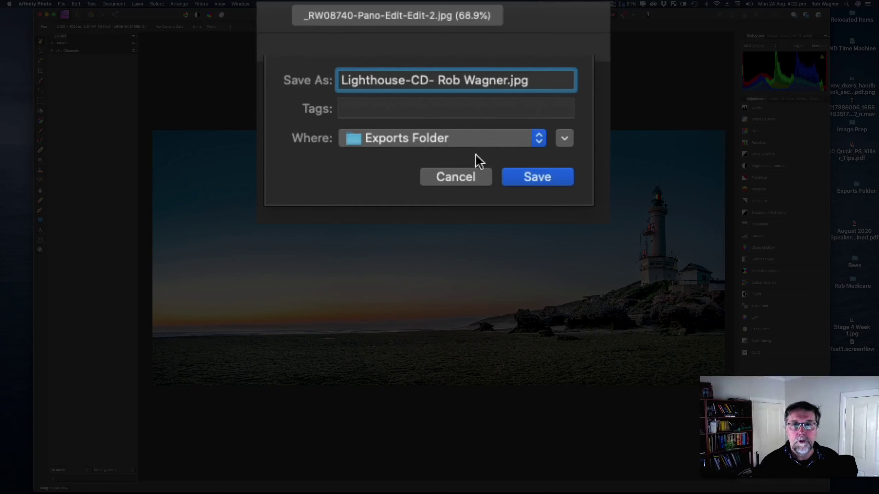
{"action": "left_click", "coordinate": [537, 178]}
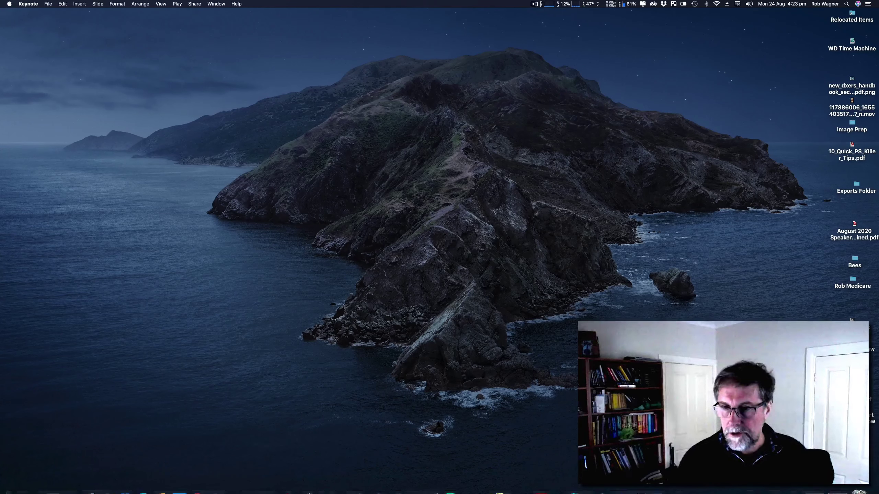
- Bring Keynote forward on the Requirements slide (1920 × 1080 px, 5 MB, sRGB, JPEG)
{"action": "left_click", "coordinate": [761, 490]}
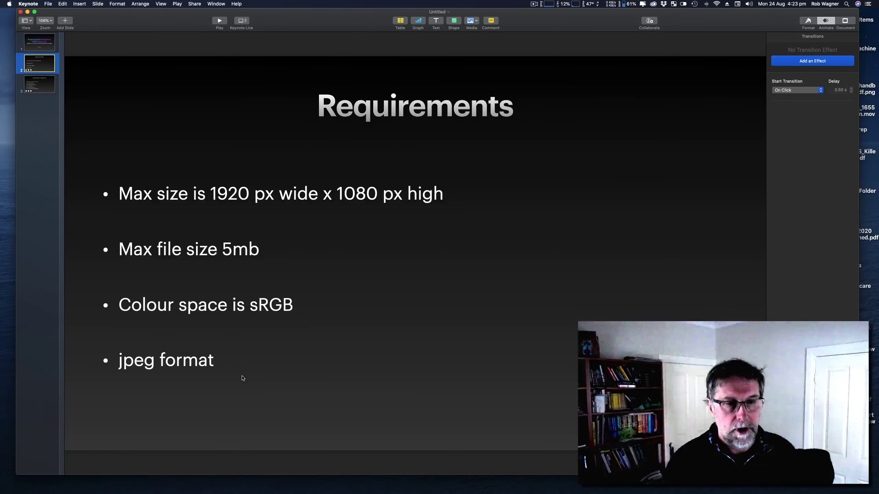
- Select slide 3 to show Naming the Image File with the CD, MD, CP, MP codes
{"action": "left_click", "coordinate": [43, 89]}
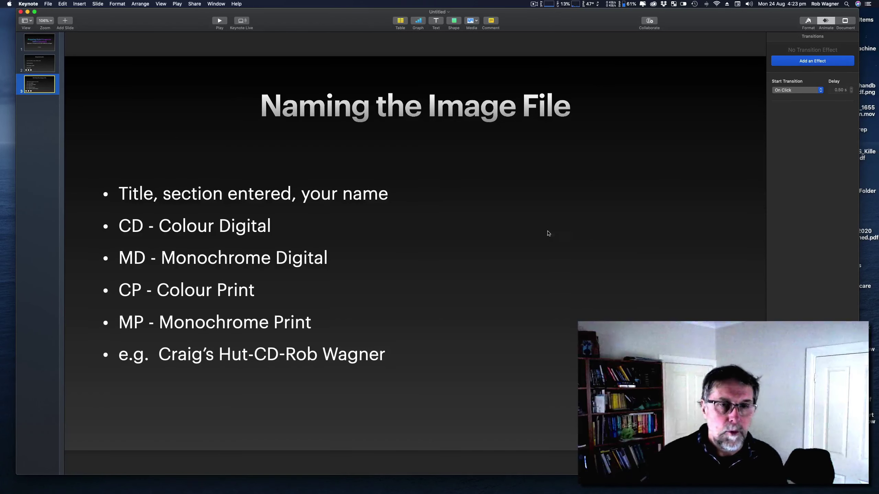